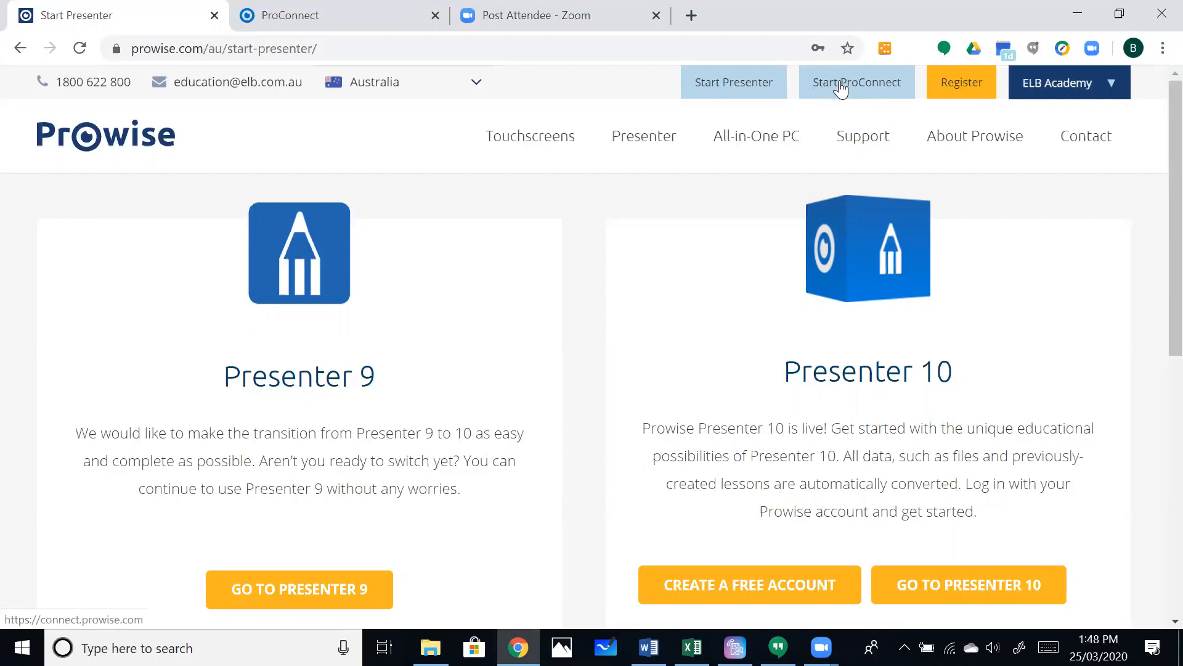
Check the ProConnect join page for participants, and launch Presenter 10 from the Prowise start page.
{"action": "left_click", "coordinate": [328, 16]}
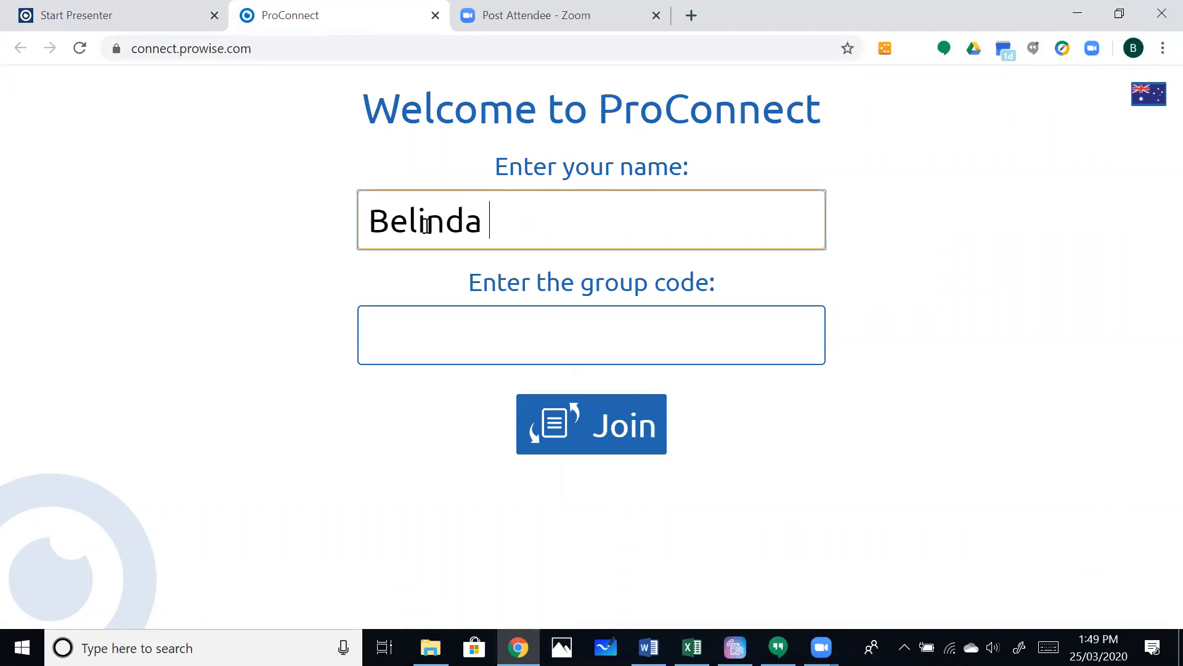
{"action": "left_click", "coordinate": [109, 12]}
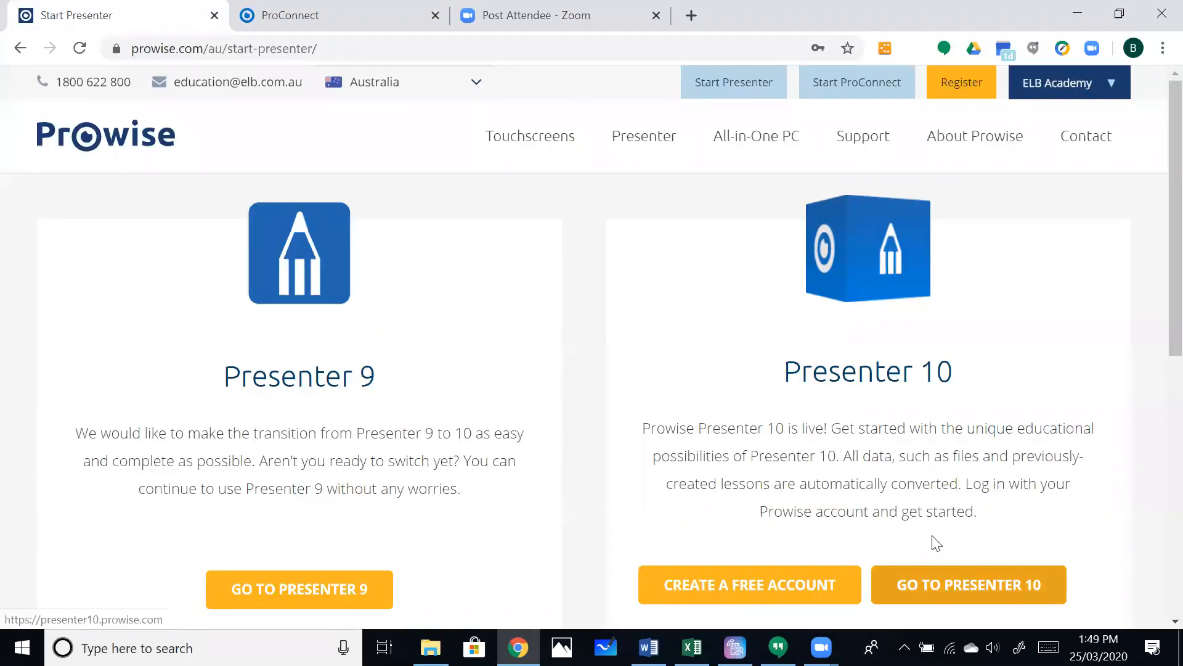
{"action": "left_click", "coordinate": [936, 572]}
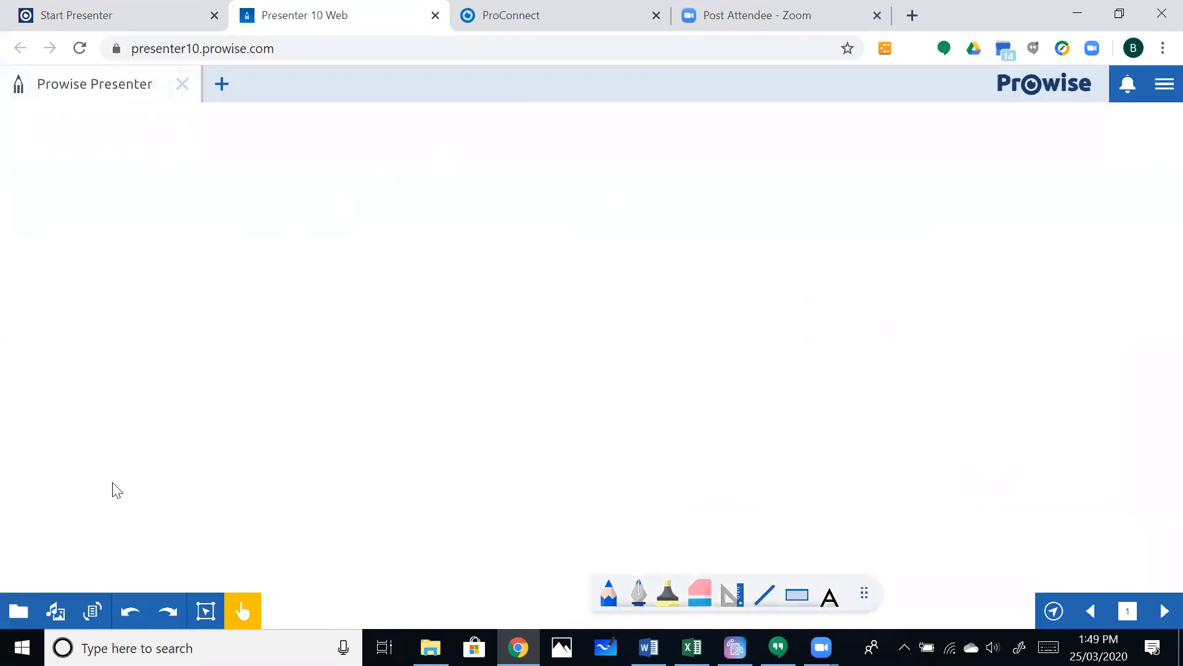
Insert the Mindmap tool from the ProConnect tools of the media library onto the blank page.
{"action": "left_click", "coordinate": [56, 612]}
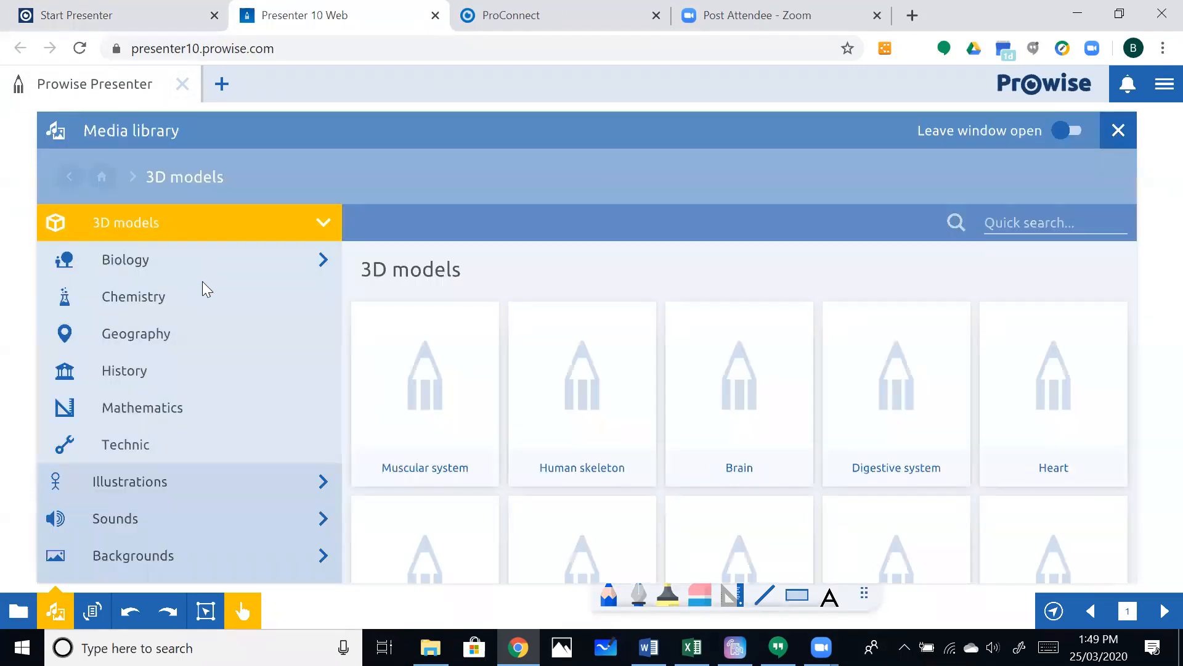
{"action": "scroll", "coordinate": [195, 363], "scroll_direction": "down", "scroll_amount": 2}
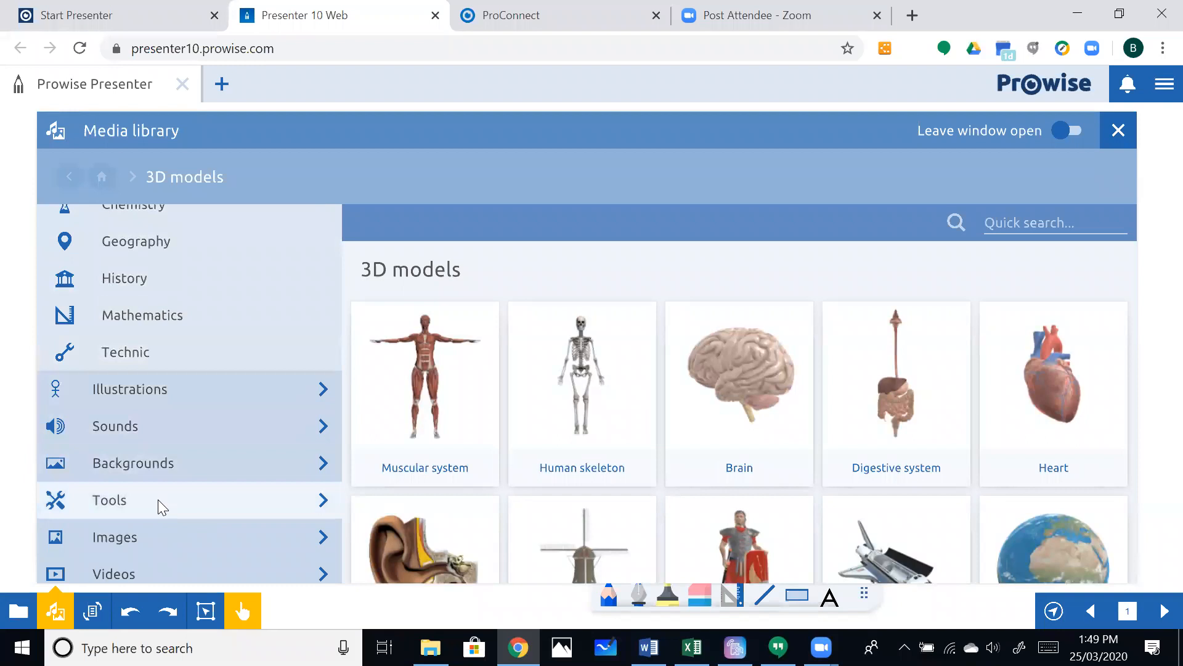
{"action": "left_click", "coordinate": [204, 499]}
{"action": "scroll", "coordinate": [245, 400], "scroll_direction": "down", "scroll_amount": 2}
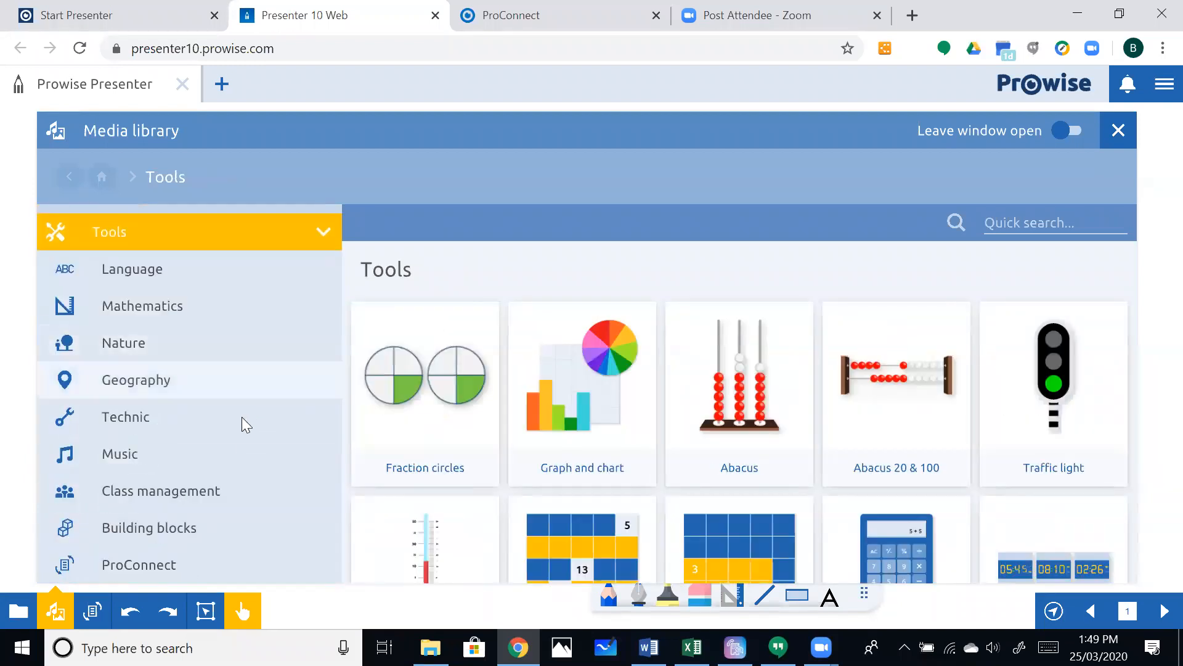
{"action": "left_click", "coordinate": [211, 500]}
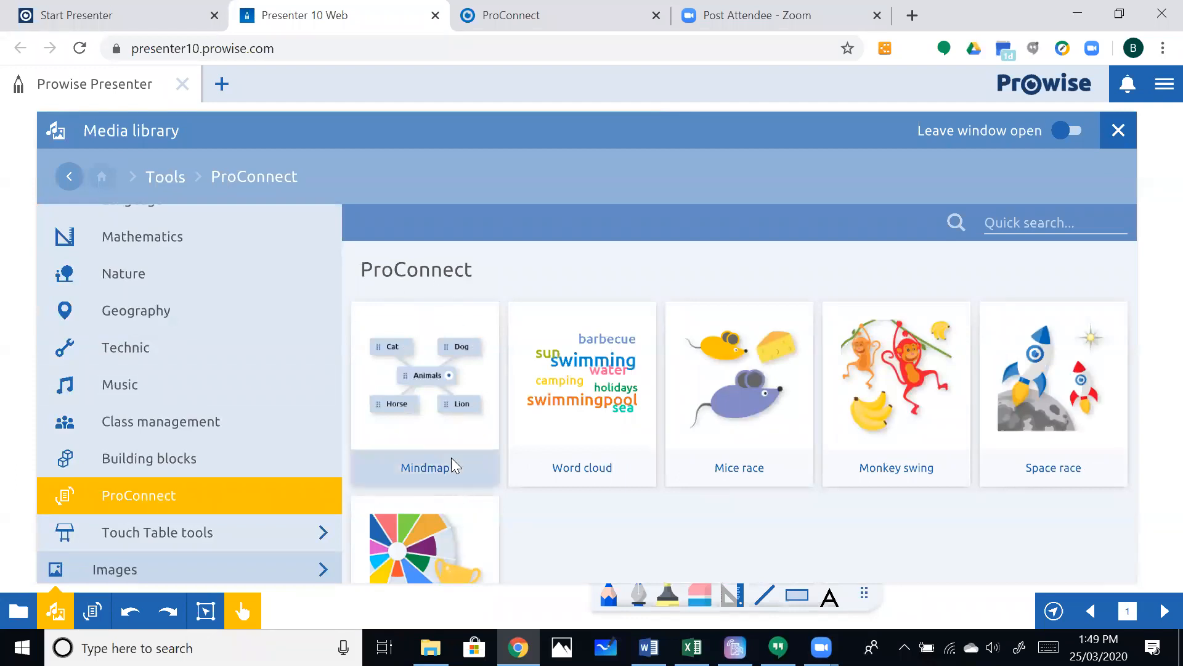
{"action": "left_click", "coordinate": [442, 464]}
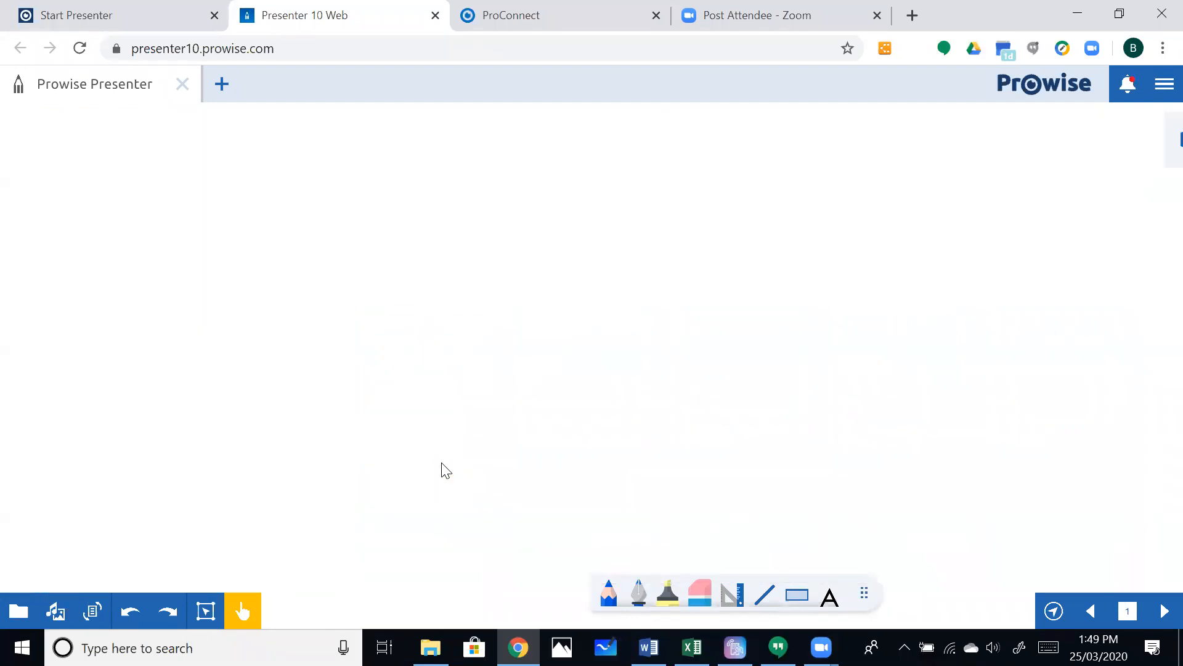
Set the mindmap's subject to Dogs and choose the fully rounded card style.
{"action": "left_click", "coordinate": [548, 198]}
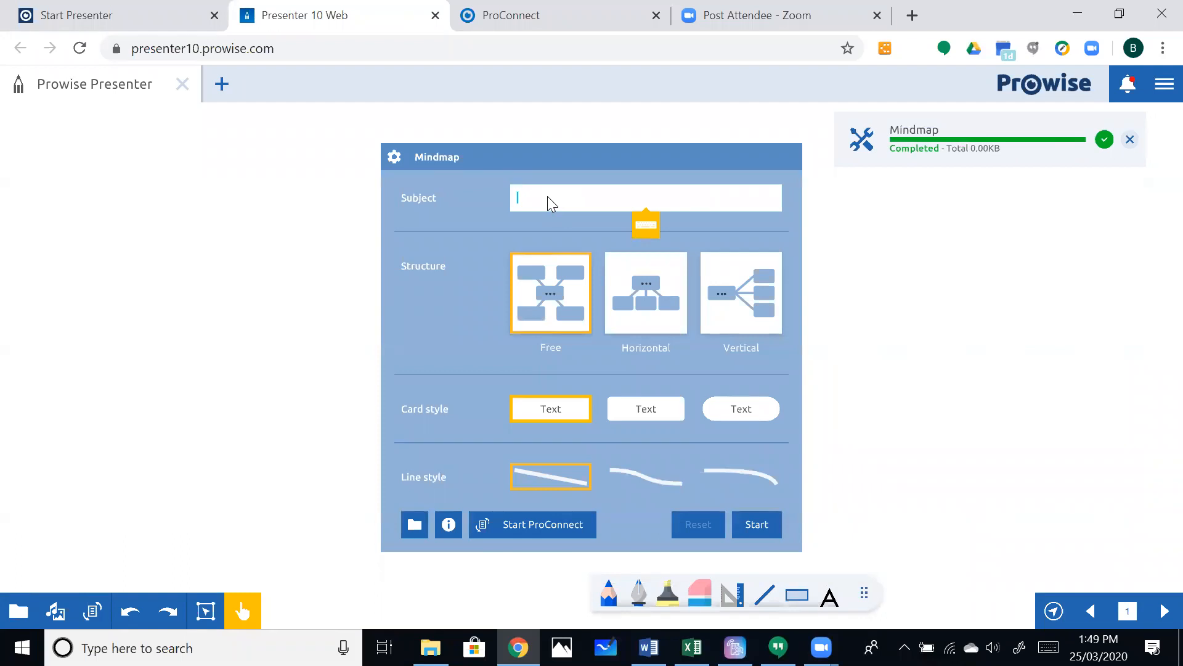
{"action": "type", "text": "Dogs"}
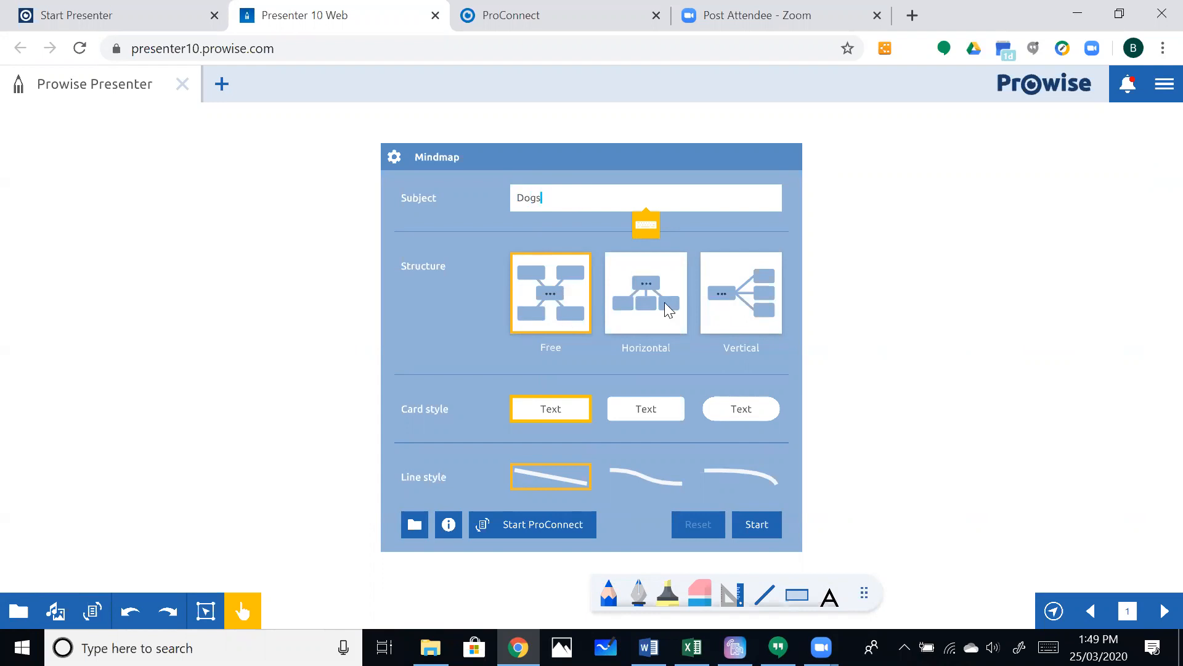
{"action": "left_click", "coordinate": [750, 409]}
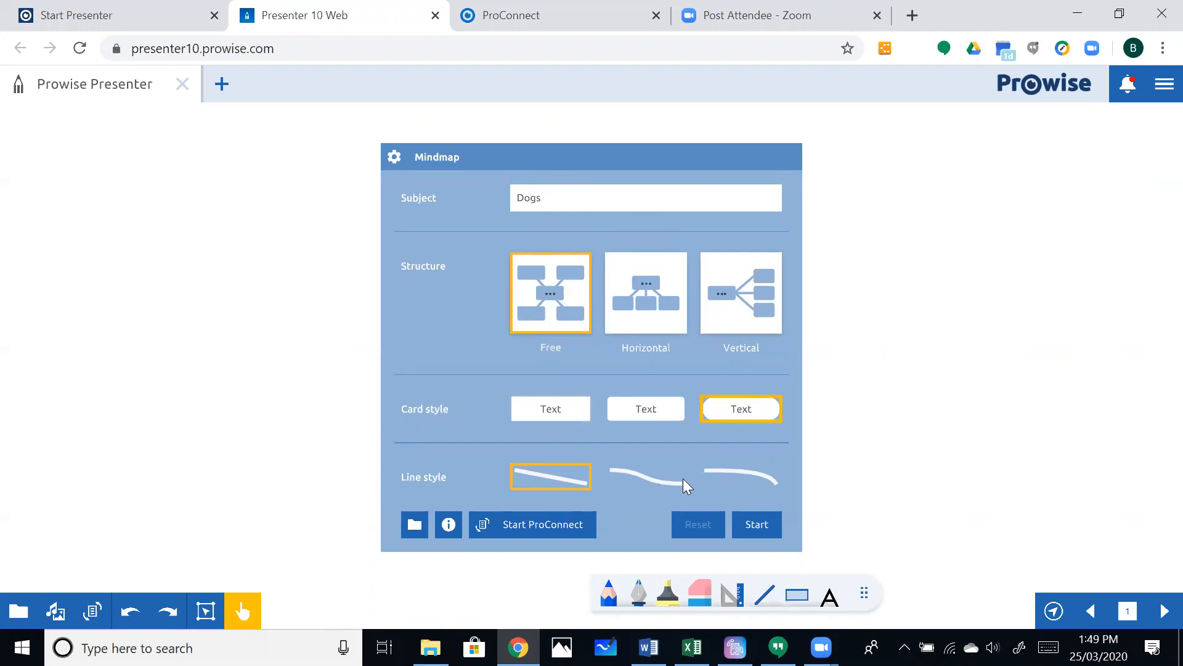
Start a ProConnect session for the mindmap, and start the activity once a participant has connected.
{"action": "left_click", "coordinate": [538, 524]}
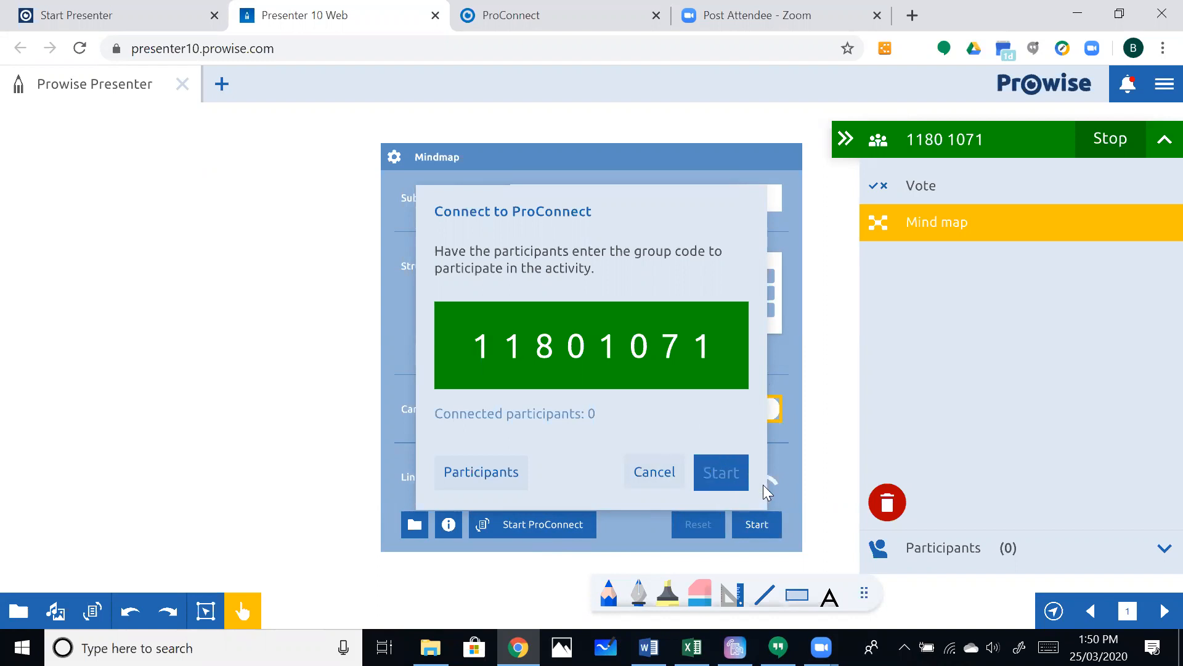
{"action": "left_click", "coordinate": [731, 473]}
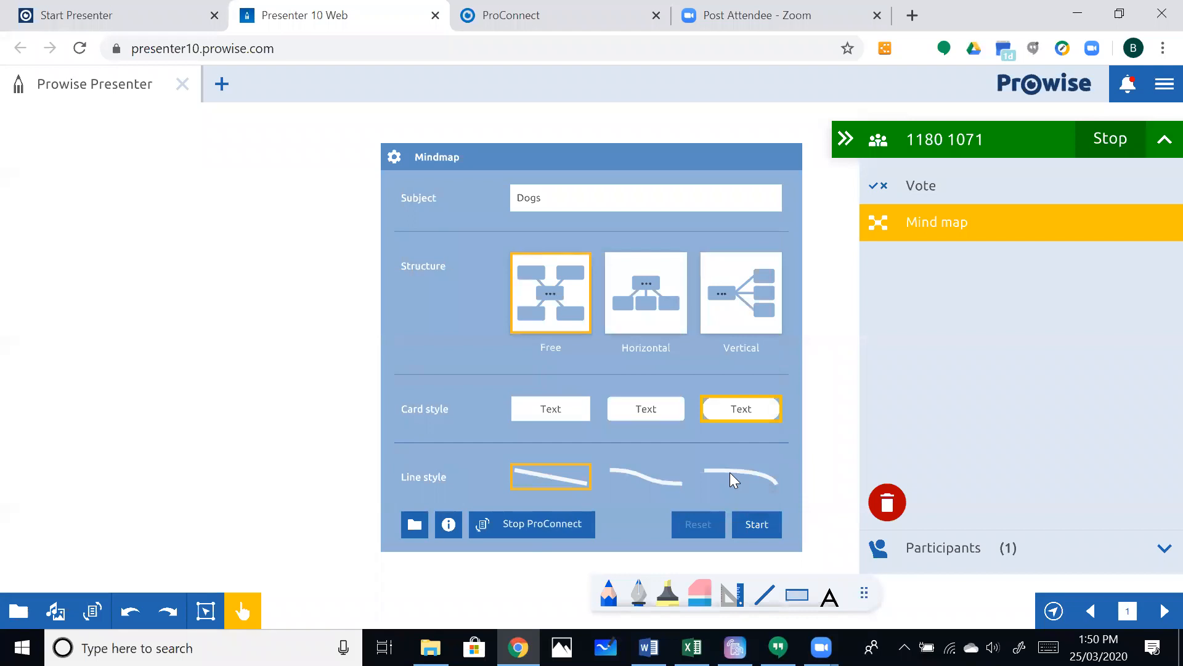
{"action": "left_click", "coordinate": [765, 525]}
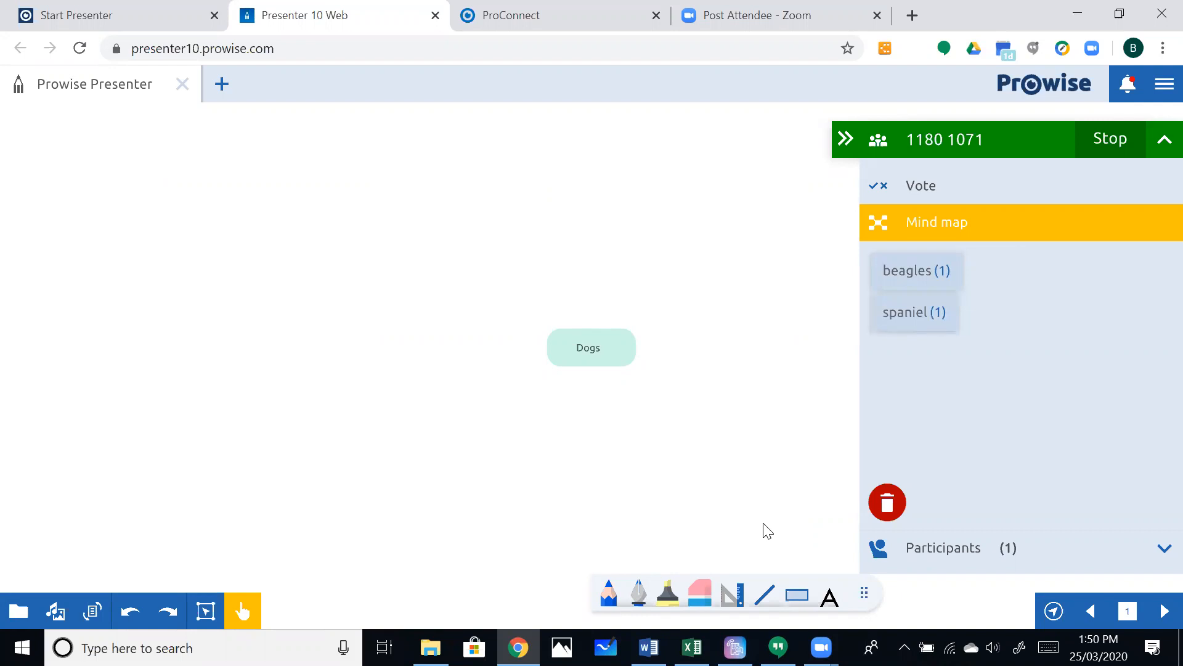
Attach the submitted answers beagles, spaniel and hound to the Dogs card in the mindmap.
{"action": "left_click_drag", "start_coordinate": [916, 271], "coordinate": [572, 340]}
{"action": "left_click_drag", "start_coordinate": [917, 271], "coordinate": [621, 378]}
{"action": "left_click_drag", "start_coordinate": [890, 314], "coordinate": [542, 347]}
{"action": "left_click_drag", "start_coordinate": [913, 276], "coordinate": [554, 350]}
Add a blank child card to hound and one to beagles, placing them left of hound and above beagles.
{"action": "left_click", "coordinate": [690, 500]}
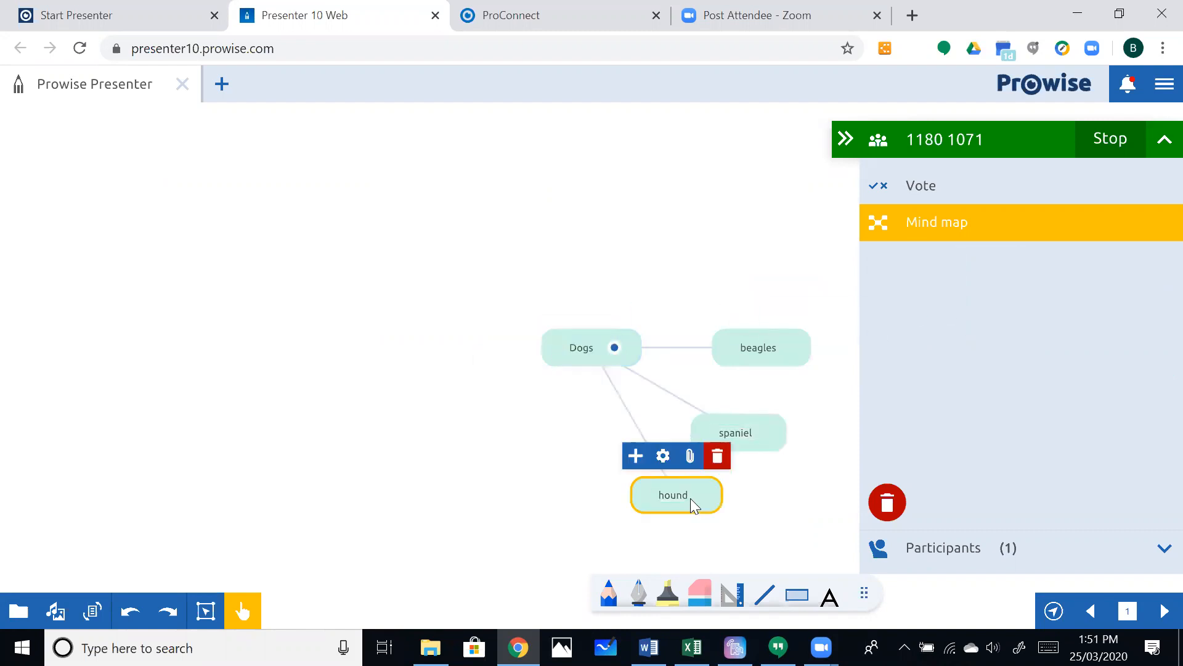
{"action": "left_click", "coordinate": [635, 457]}
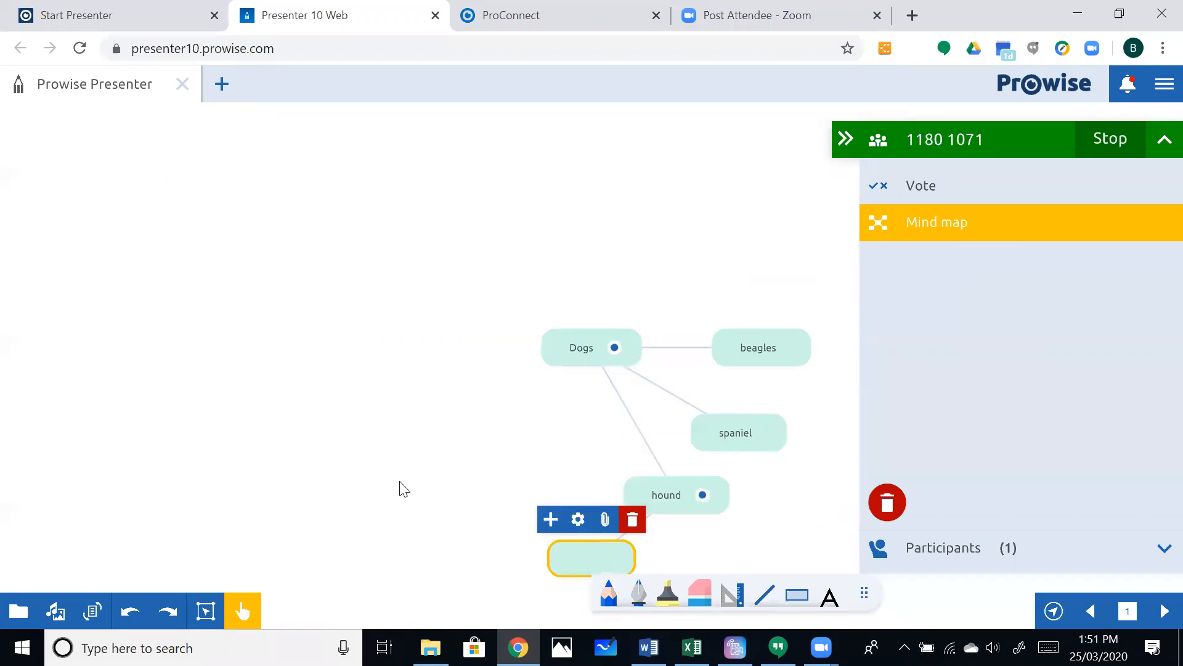
{"action": "left_click", "coordinate": [761, 365]}
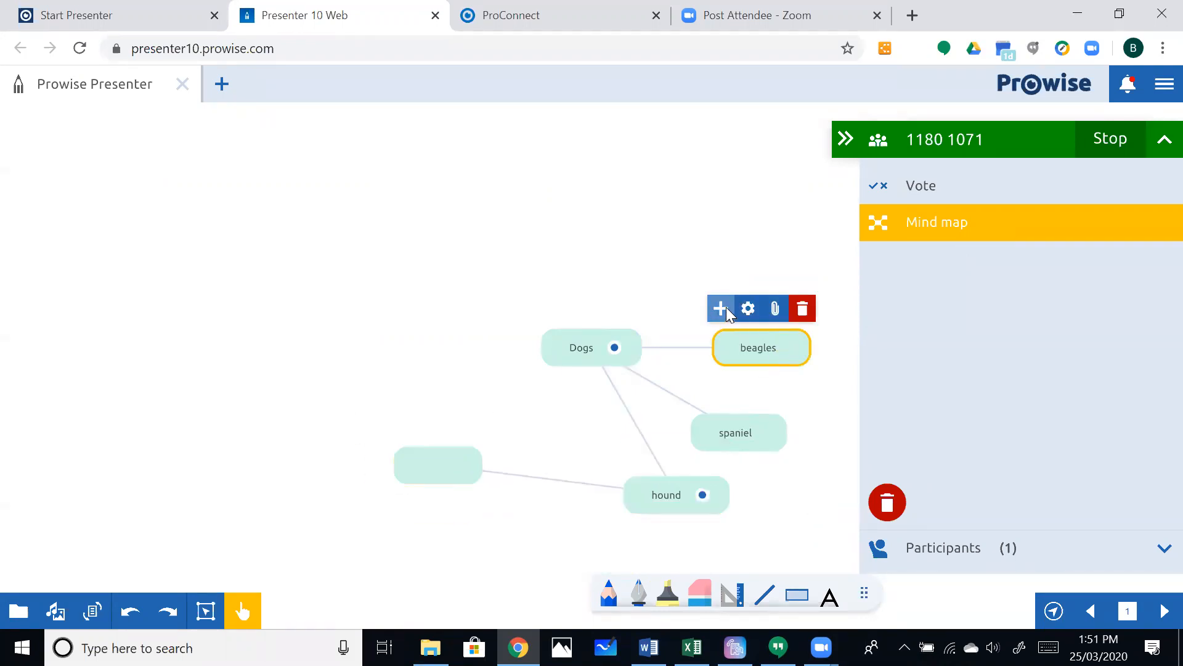
{"action": "left_click", "coordinate": [721, 308]}
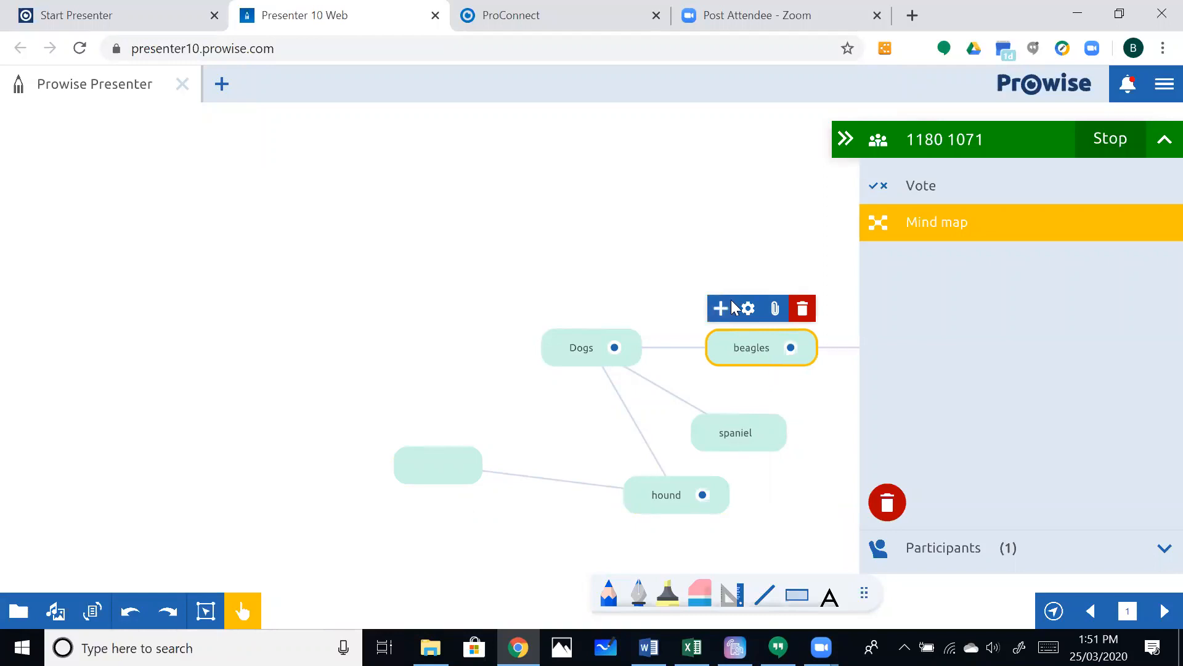
{"action": "left_click", "coordinate": [839, 357]}
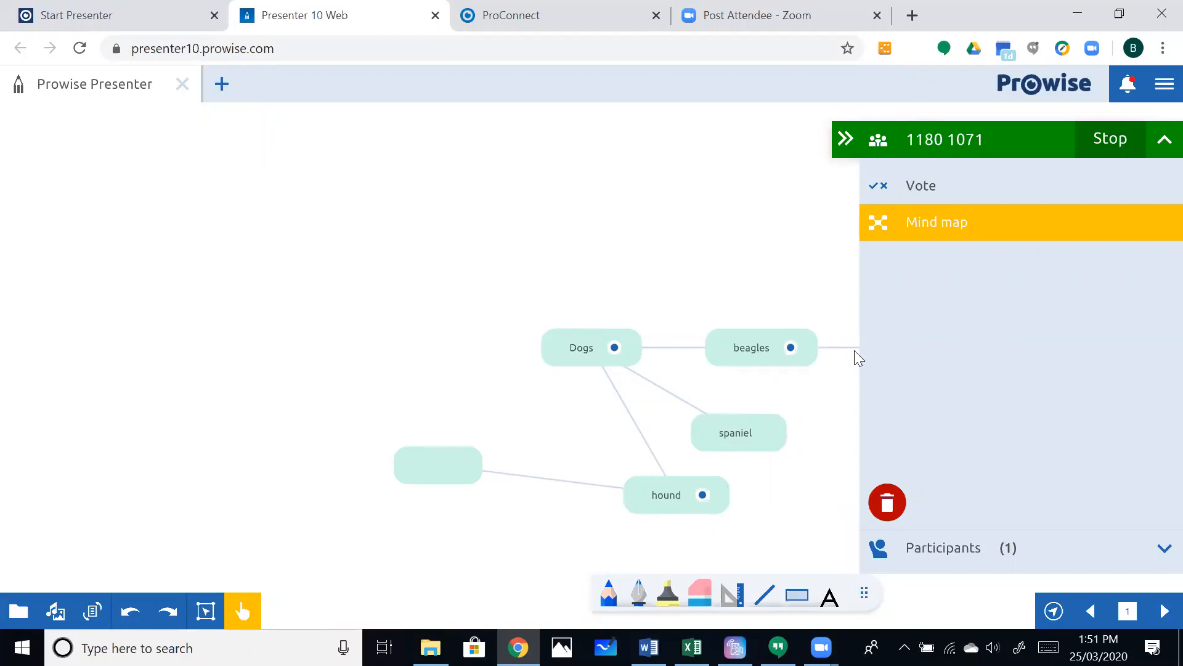
{"action": "left_click", "coordinate": [1125, 144]}
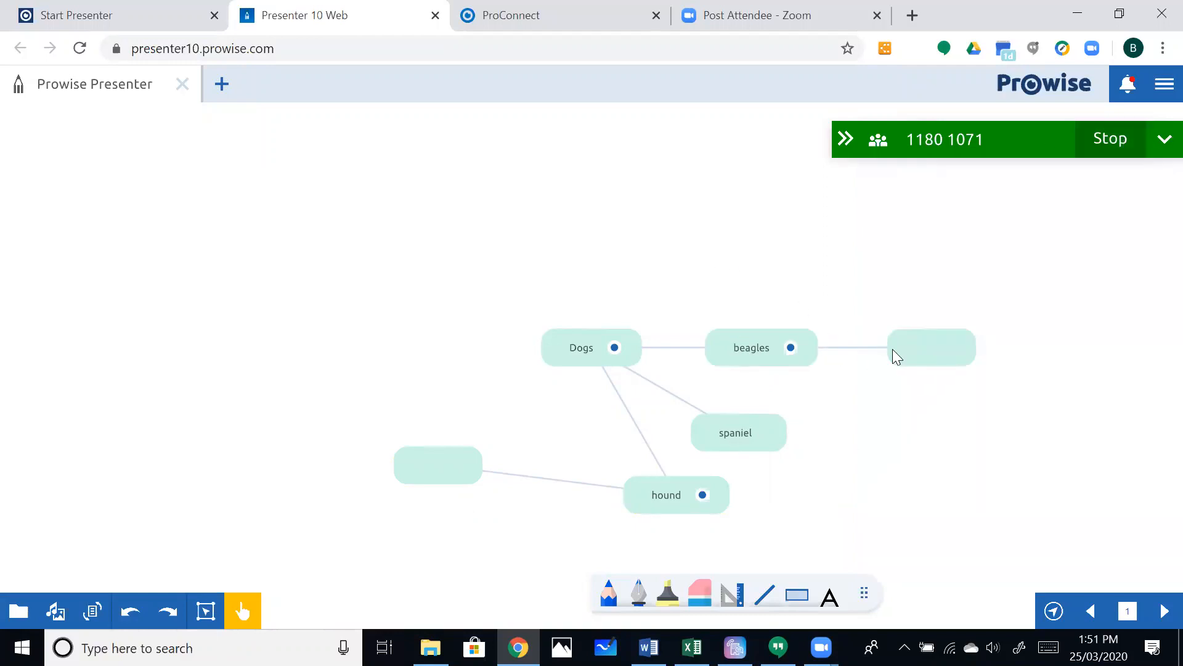
{"action": "left_click", "coordinate": [899, 348]}
Add a blank child card to Dogs, place it to the left, and view its attachment options.
{"action": "left_click", "coordinate": [570, 353]}
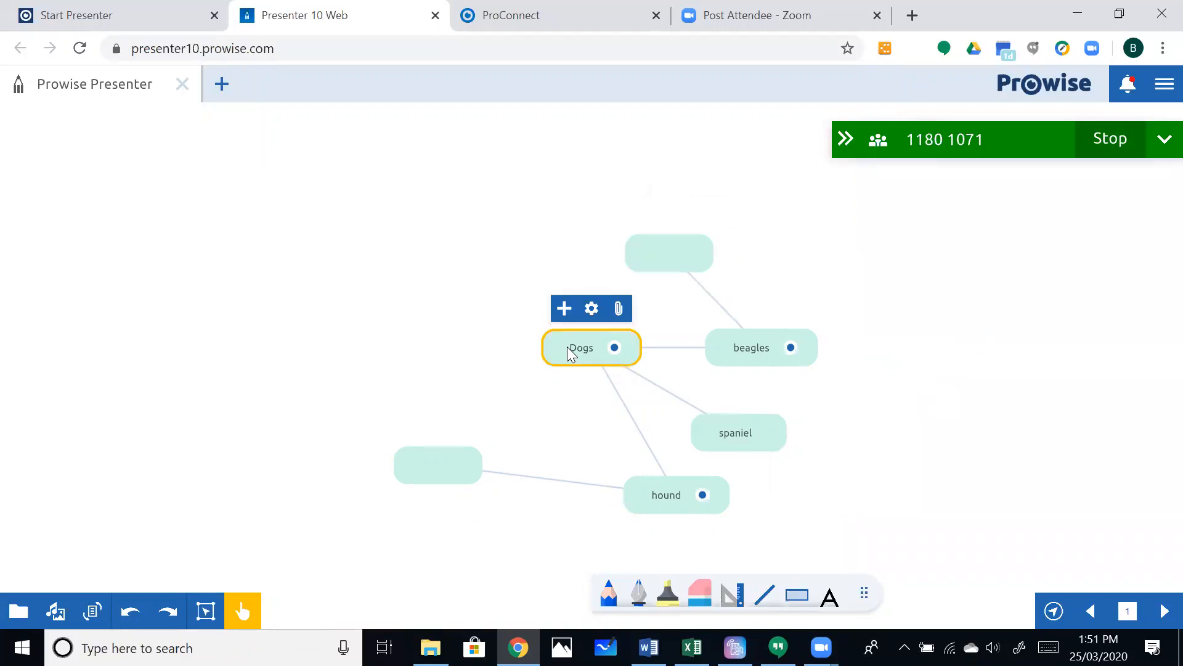
{"action": "left_click", "coordinate": [564, 309]}
{"action": "left_click_drag", "start_coordinate": [581, 533], "coordinate": [357, 325]}
{"action": "left_click", "coordinate": [349, 277]}
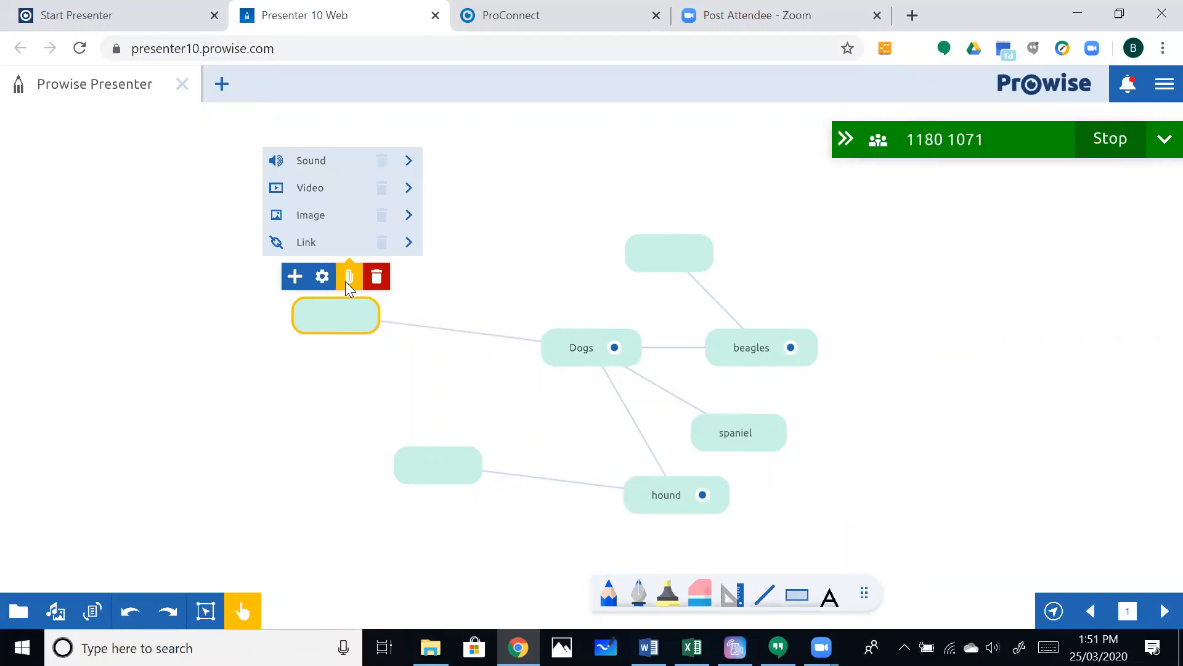
{"action": "left_click", "coordinate": [516, 250]}
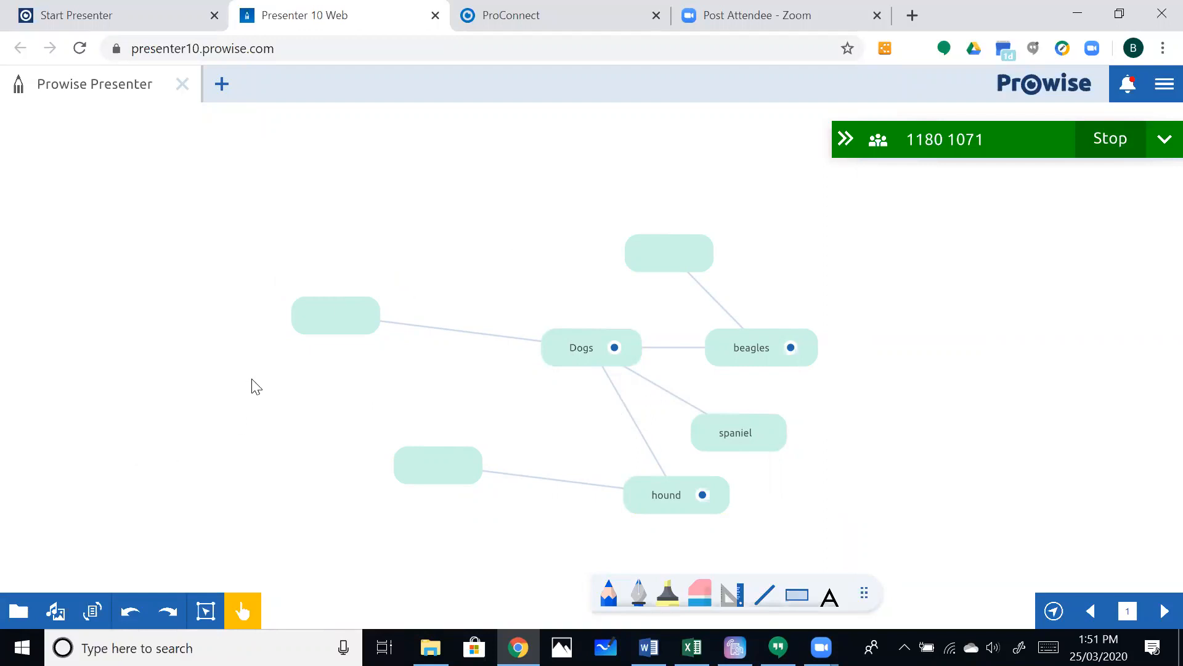
Start saving the lesson as a new file, with the private TESTS folder as its location.
{"action": "left_click", "coordinate": [20, 609]}
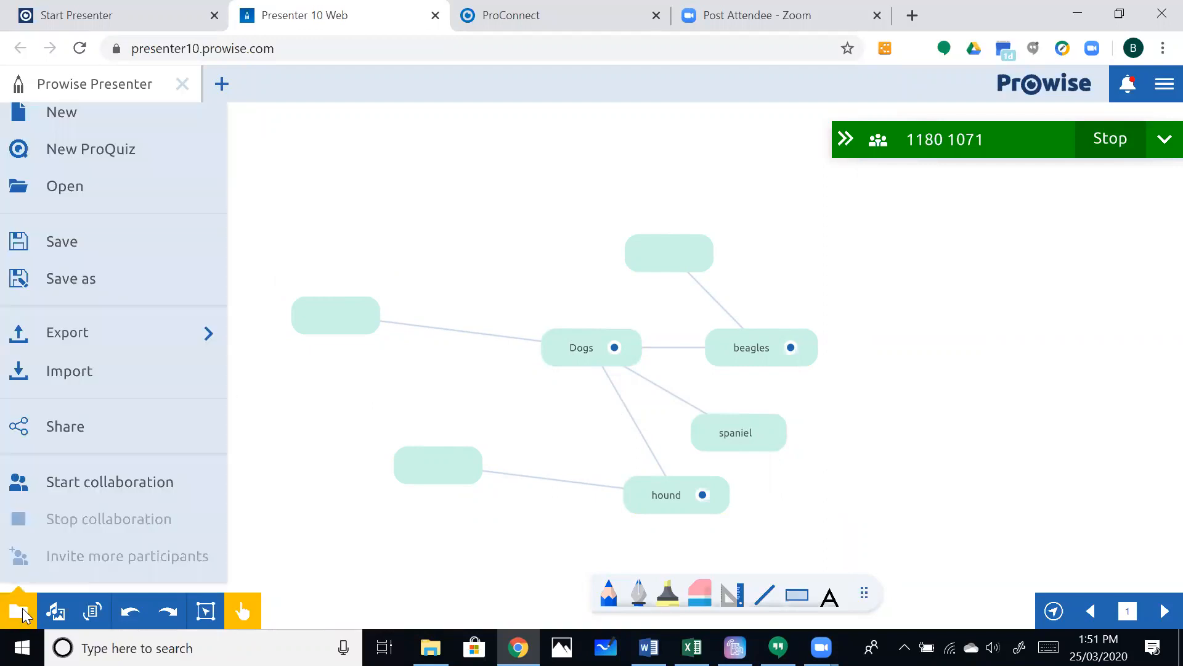
{"action": "left_click", "coordinate": [91, 286]}
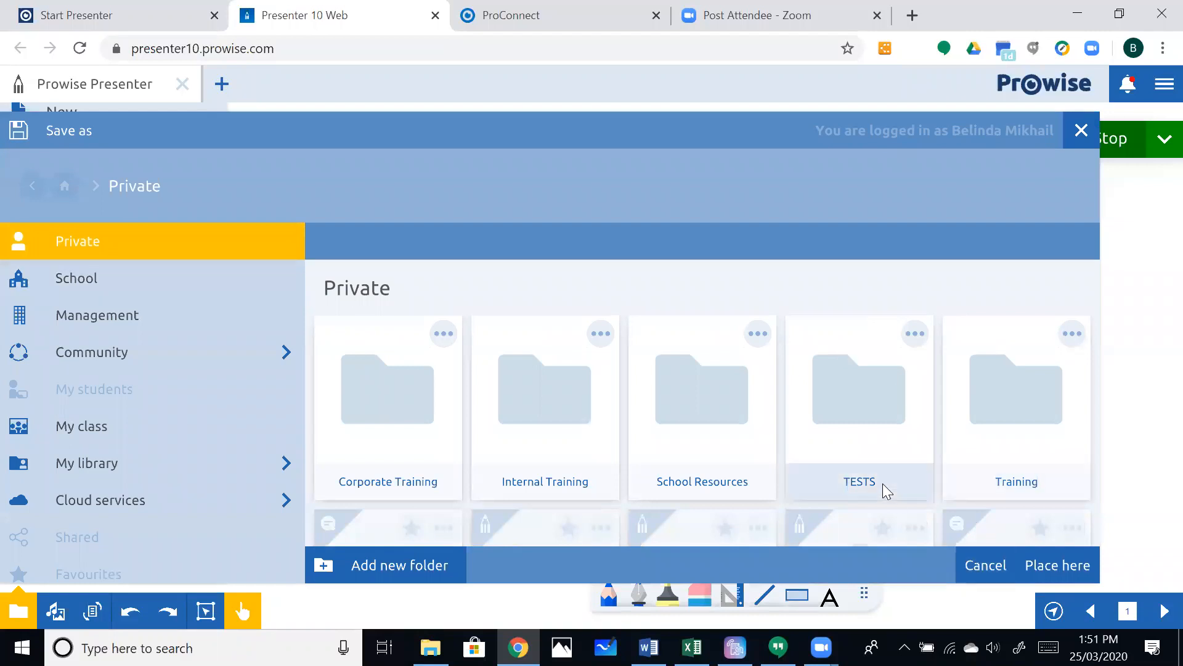
{"action": "left_click", "coordinate": [883, 484]}
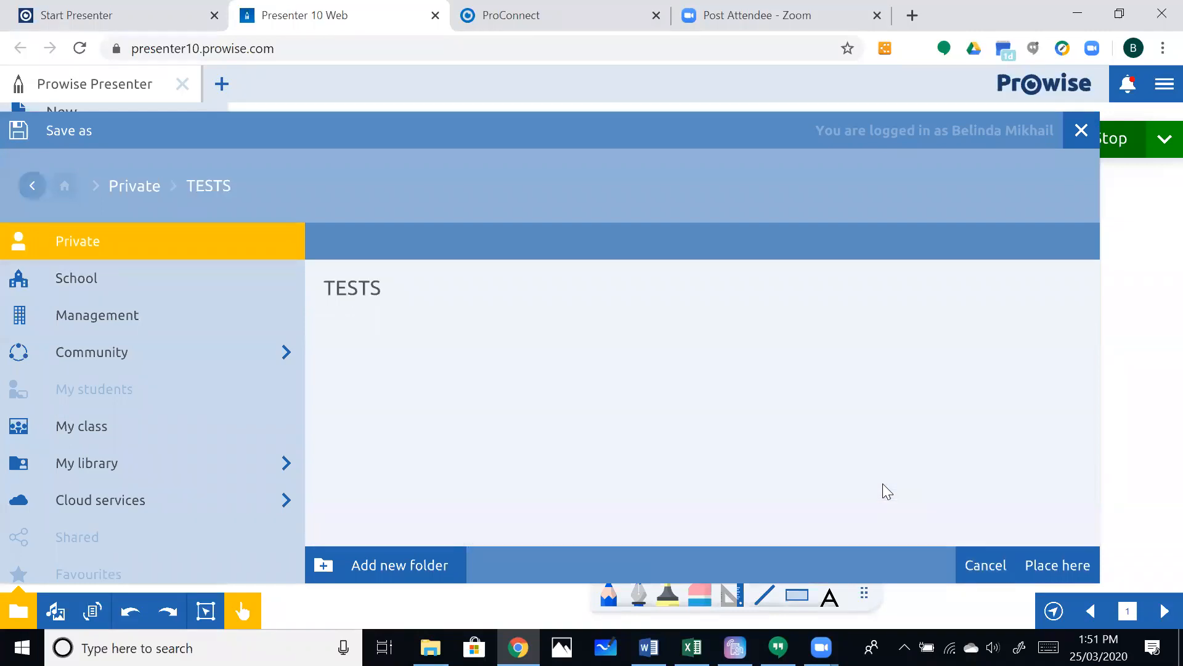
{"action": "left_click", "coordinate": [1070, 566]}
Name the lesson Dog mindmap, enter Dog as its description, and save it.
{"action": "left_click", "coordinate": [274, 272]}
{"action": "type", "text": "Dog mindmap"}
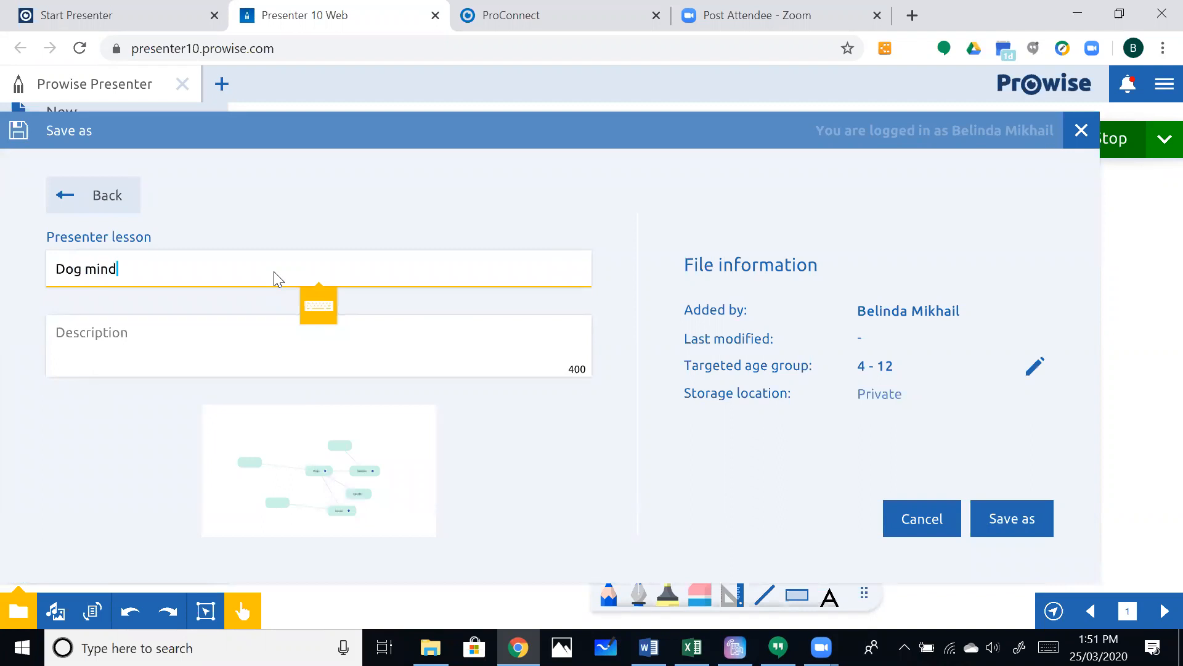
{"action": "left_click", "coordinate": [161, 348]}
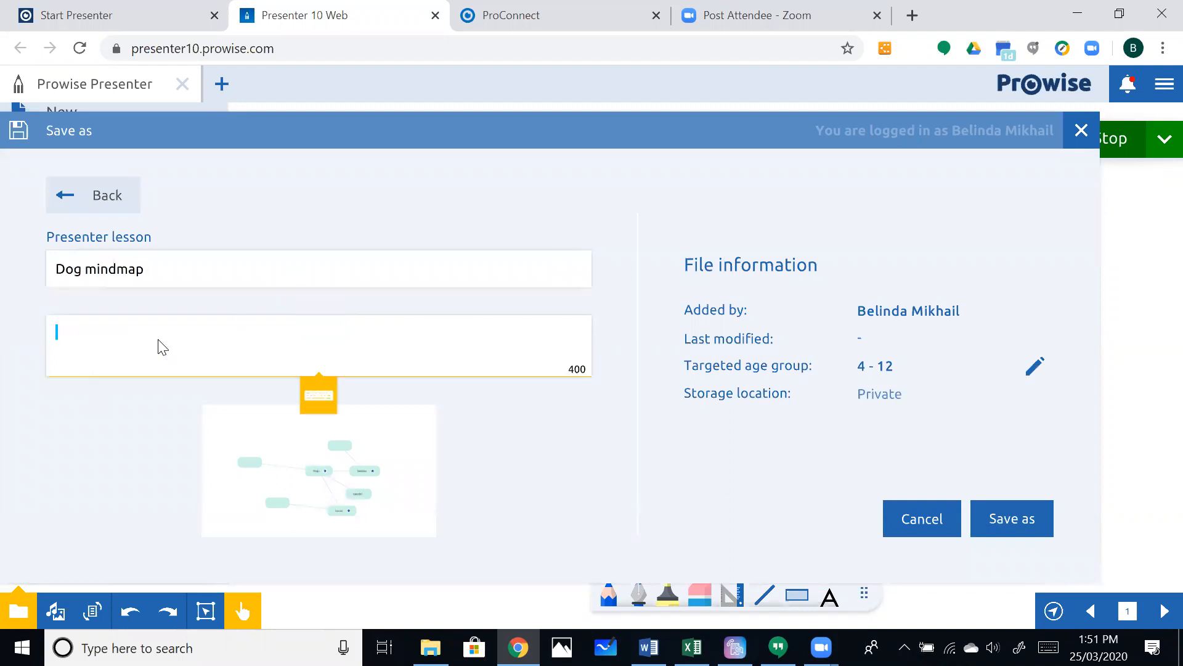
{"action": "type", "text": "Dog"}
{"action": "left_click", "coordinate": [1006, 518]}
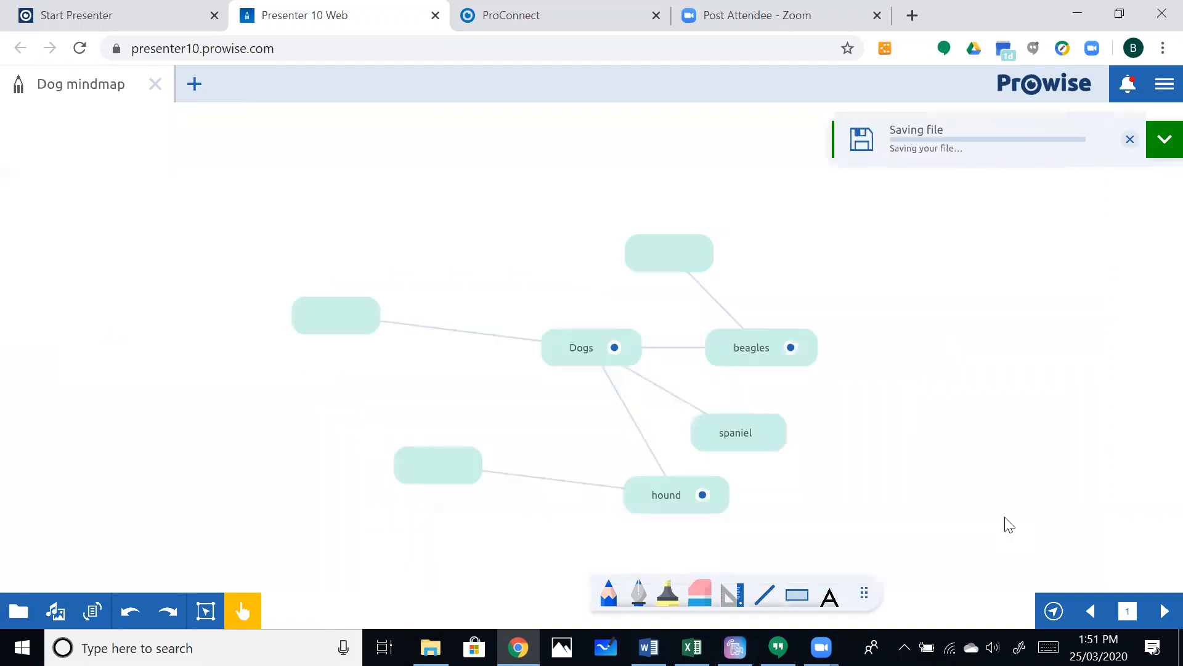